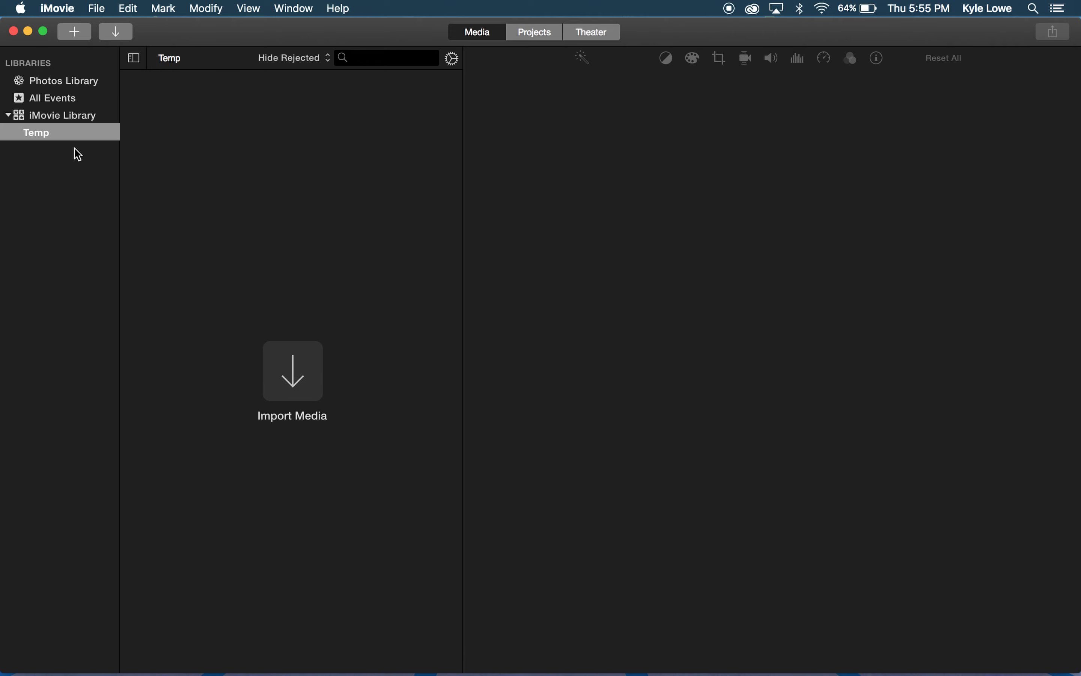
- Create a new iMovie library on the CMAC Training drive, named with the user's first name
left_click(96, 8)
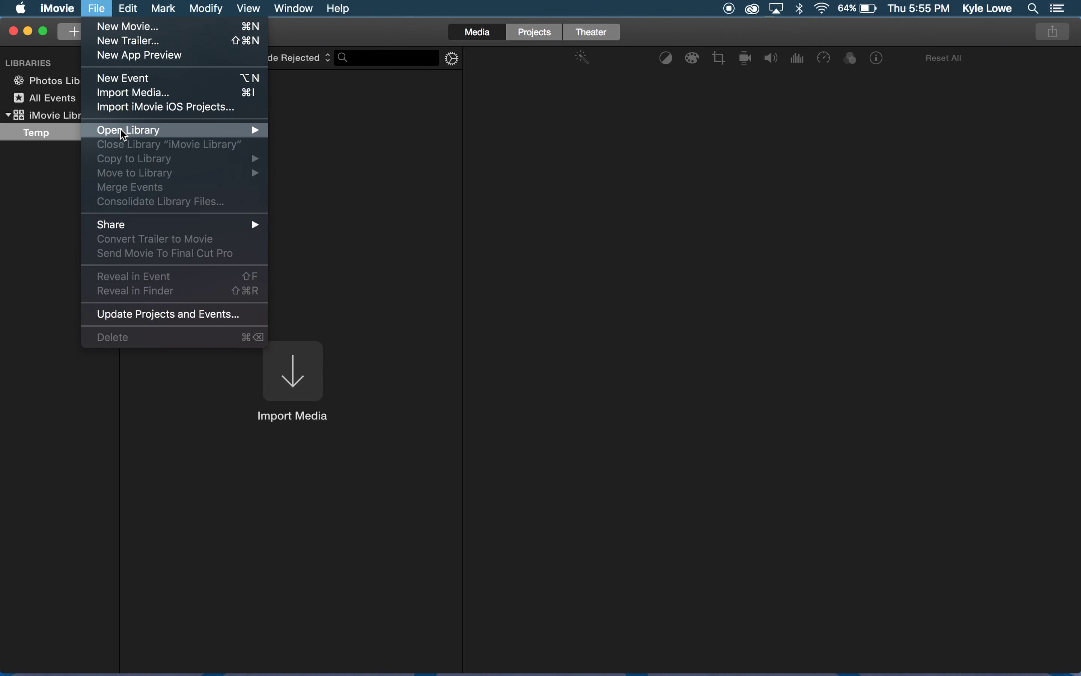
mouse_move(236, 138)
left_click(309, 152)
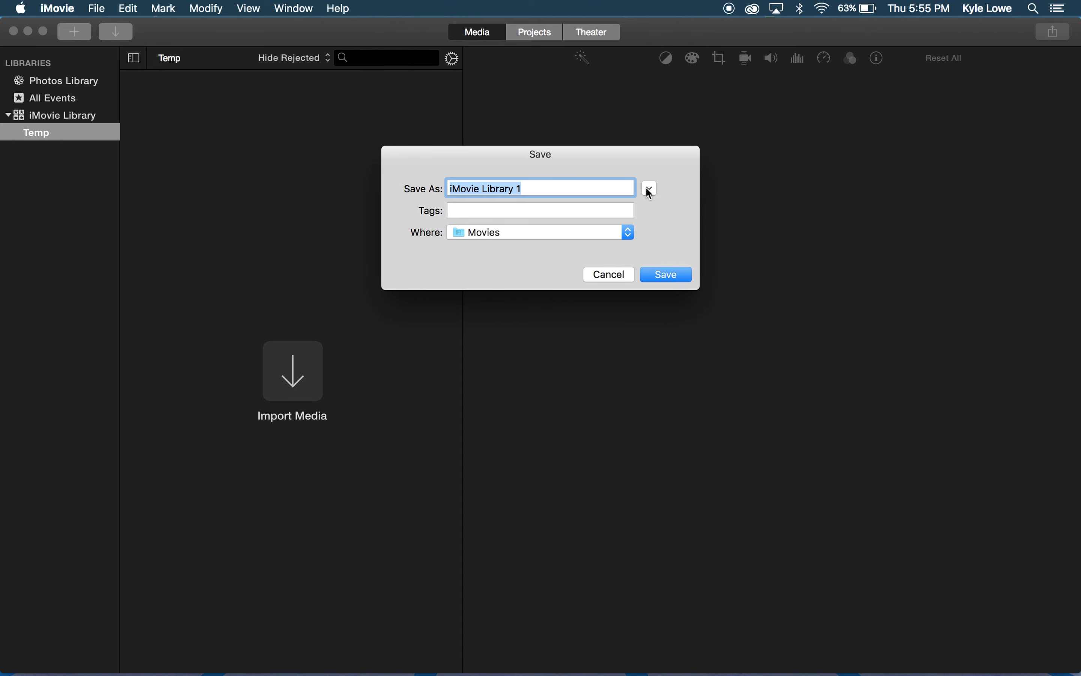
left_click(648, 189)
scroll(372, 379, "down", 5)
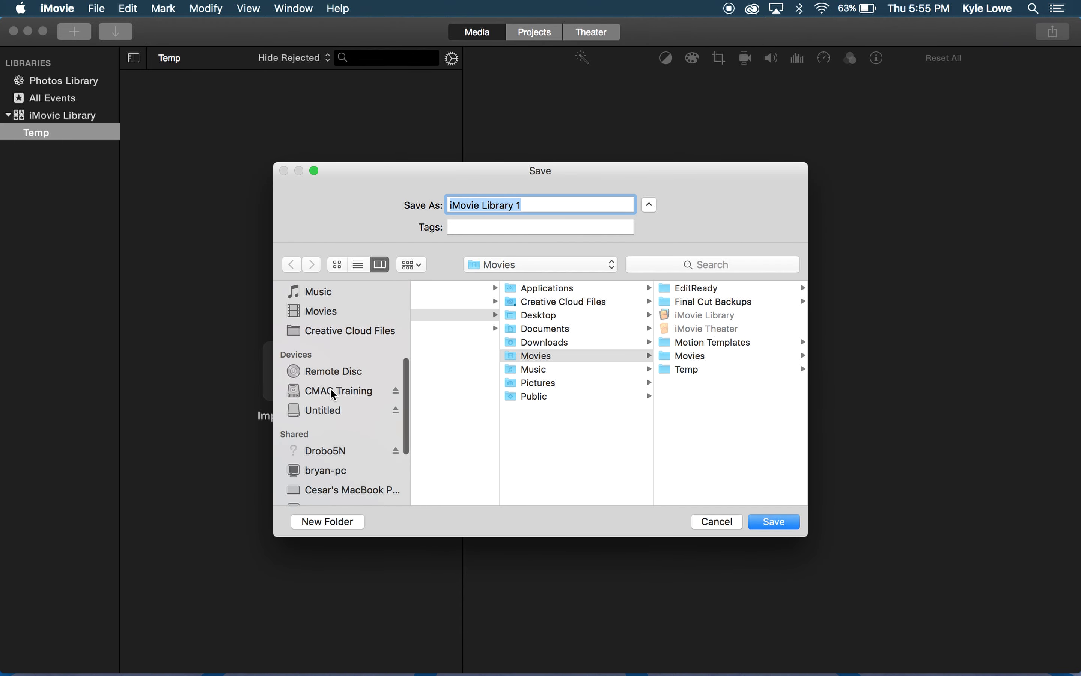
left_click(331, 390)
type("Kyle")
key("Return")
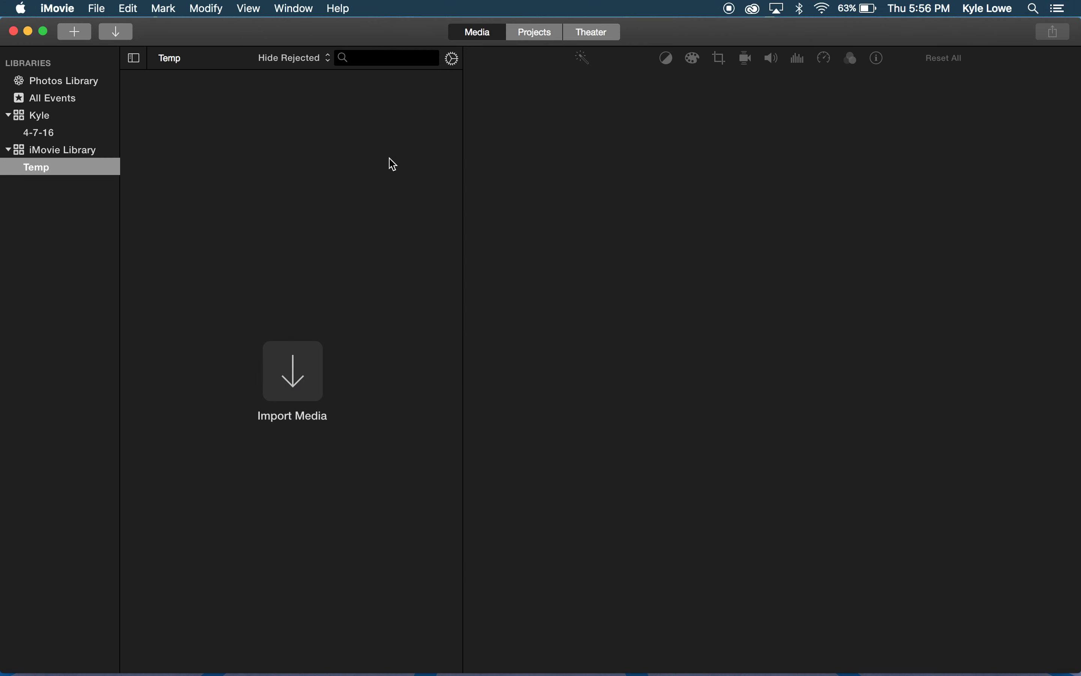
- Rename the 4-7-16 event to 'Episode 1'
left_click(44, 133)
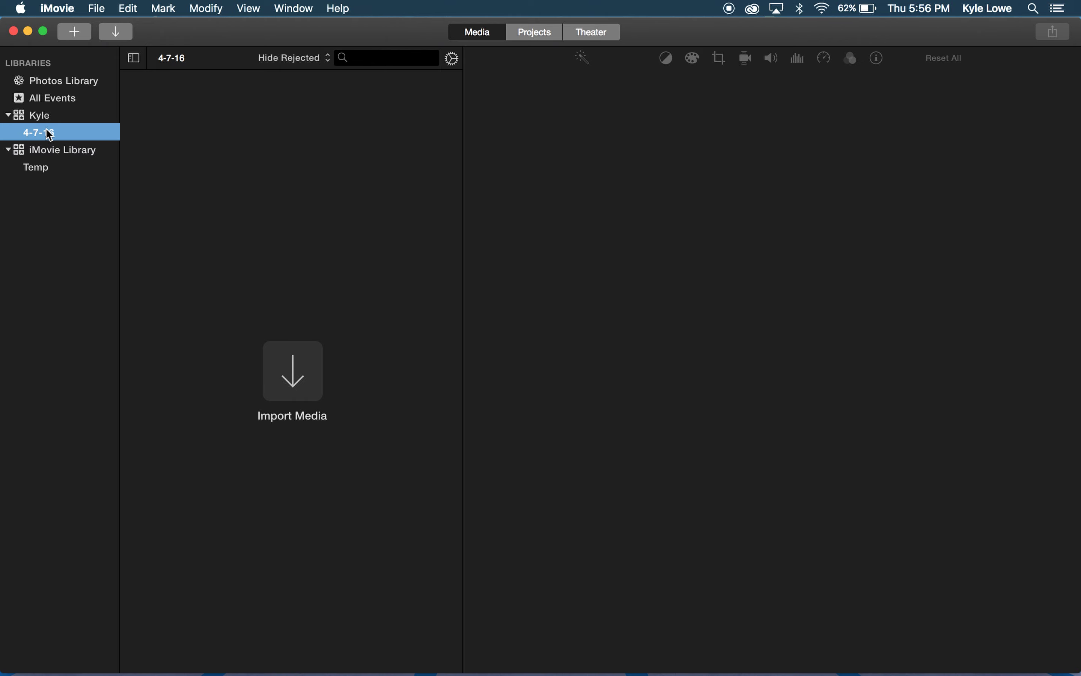
left_click(49, 133)
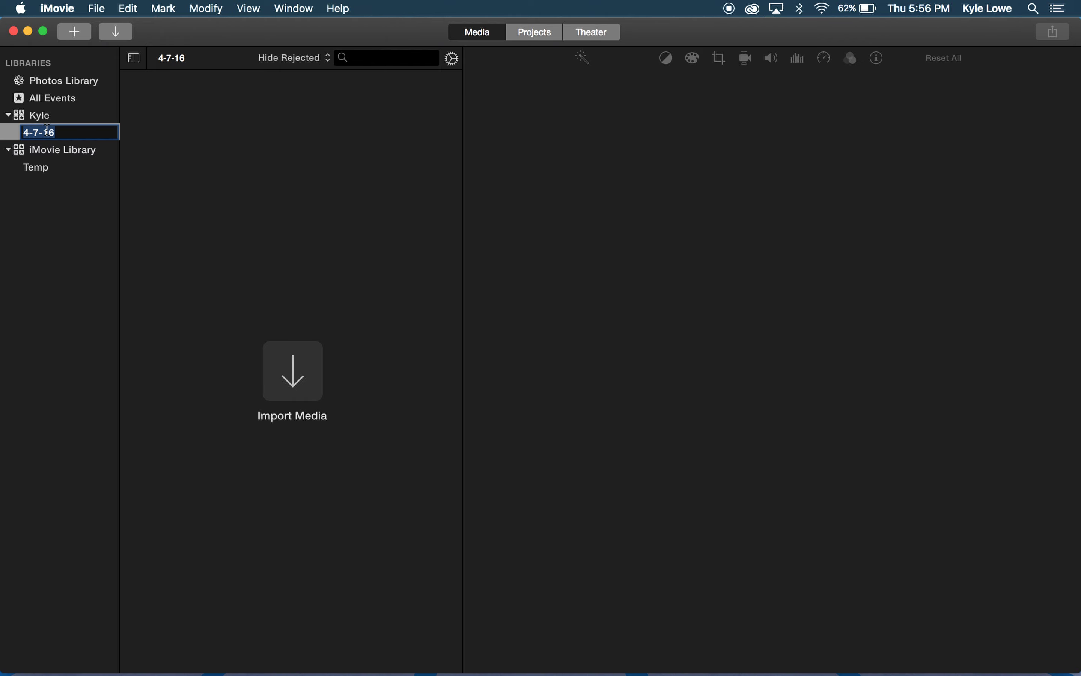
type("Episode `")
key("BackSpace")
type("1")
key("Return")
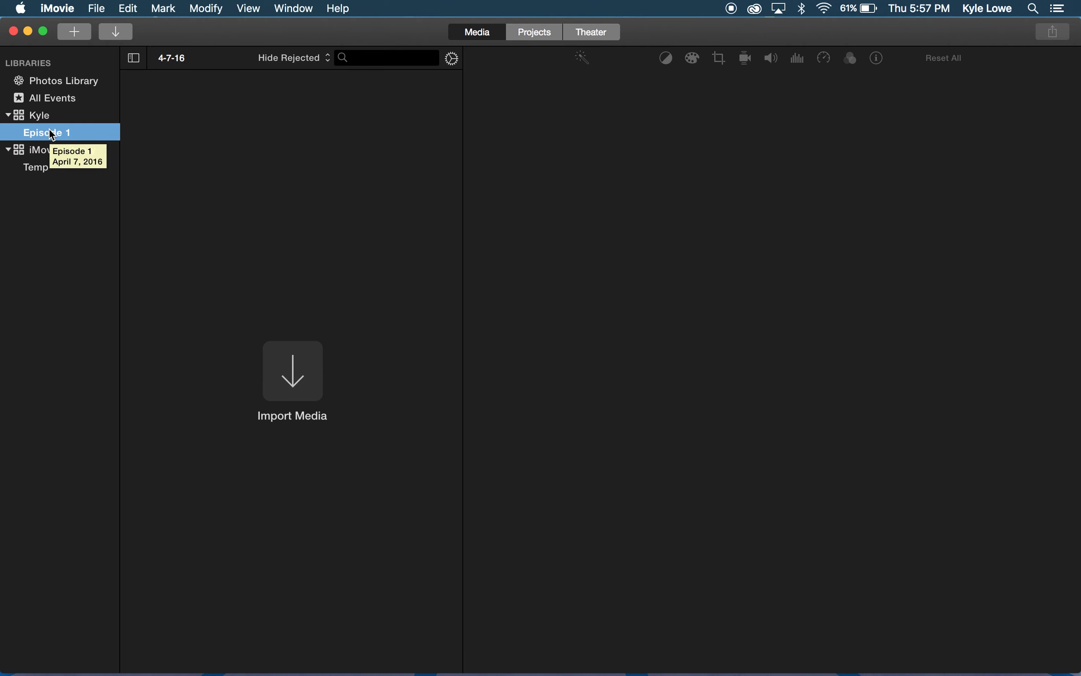
left_click(96, 9)
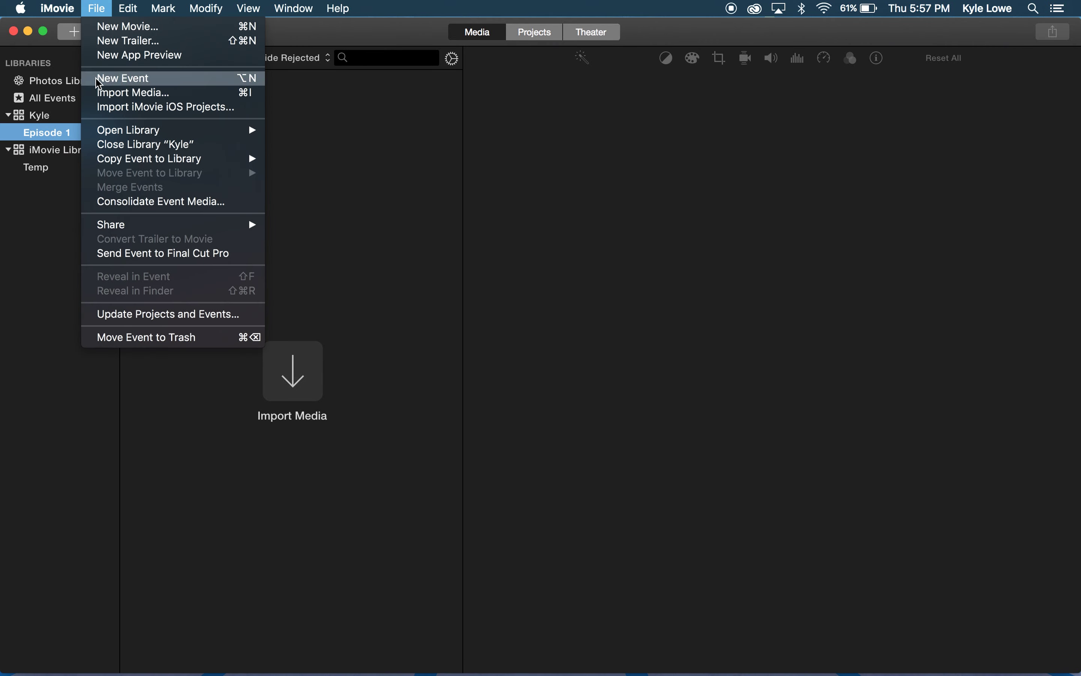
left_click(95, 12)
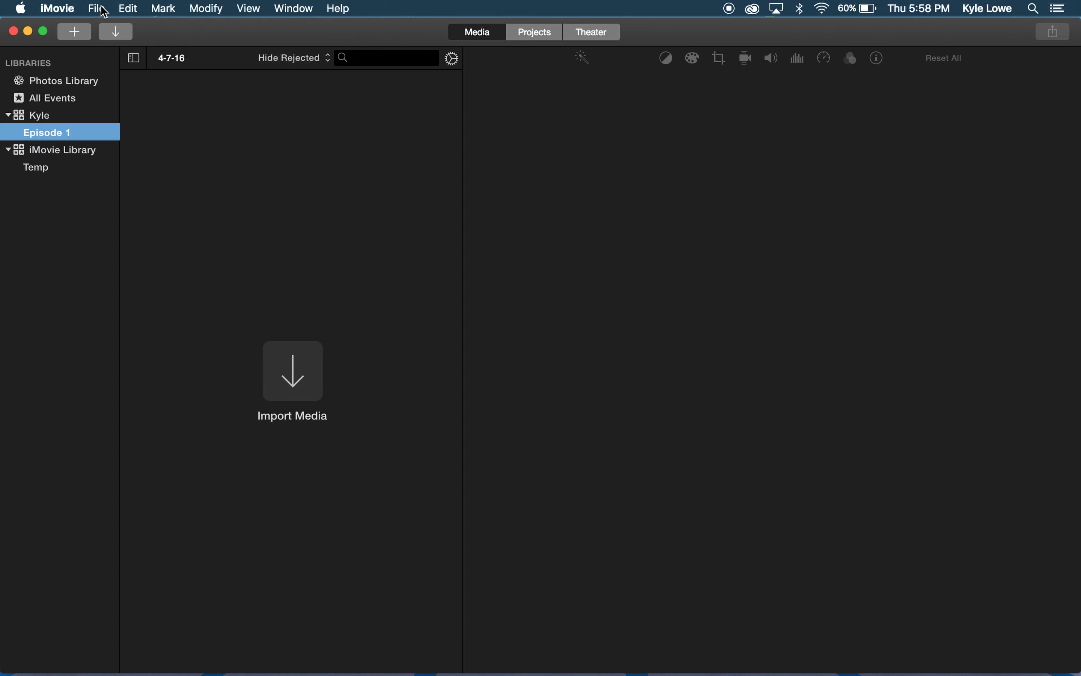
- Open the Import window for the Untitled card's 15 clips, keeping Episode 1 as destination
left_click(116, 32)
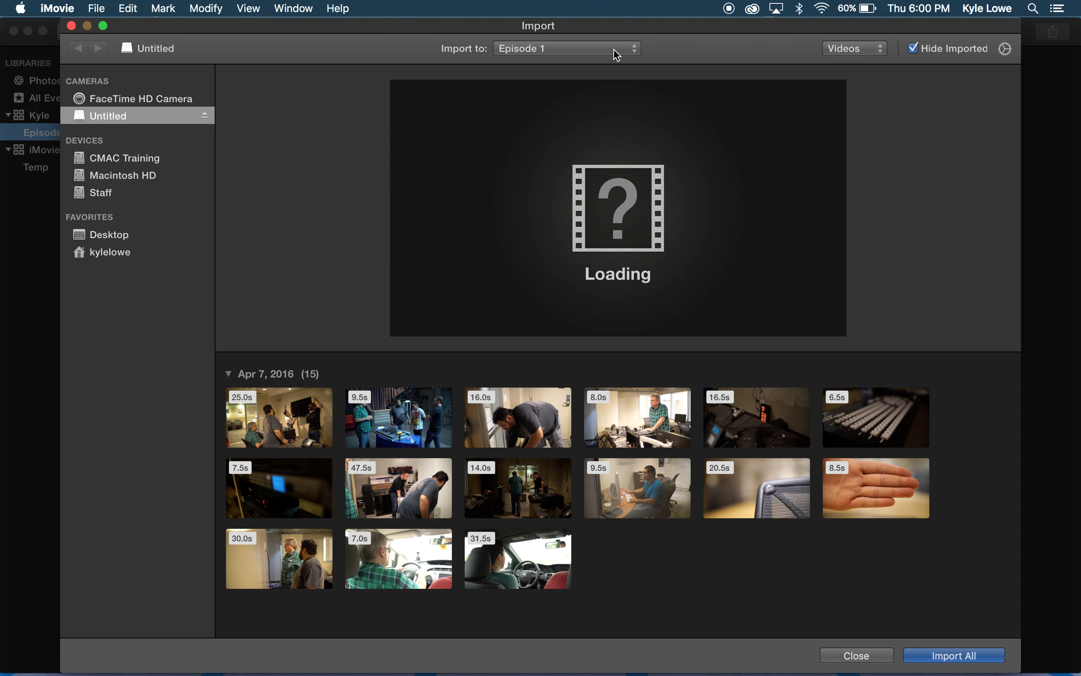
left_click(613, 48)
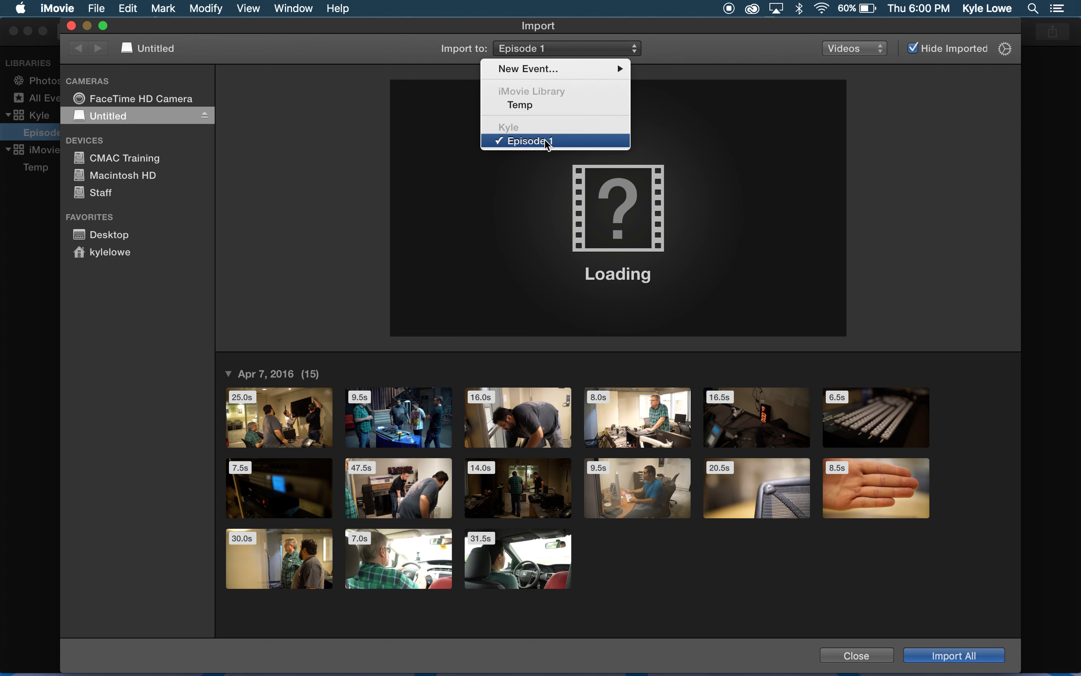
mouse_move(555, 68)
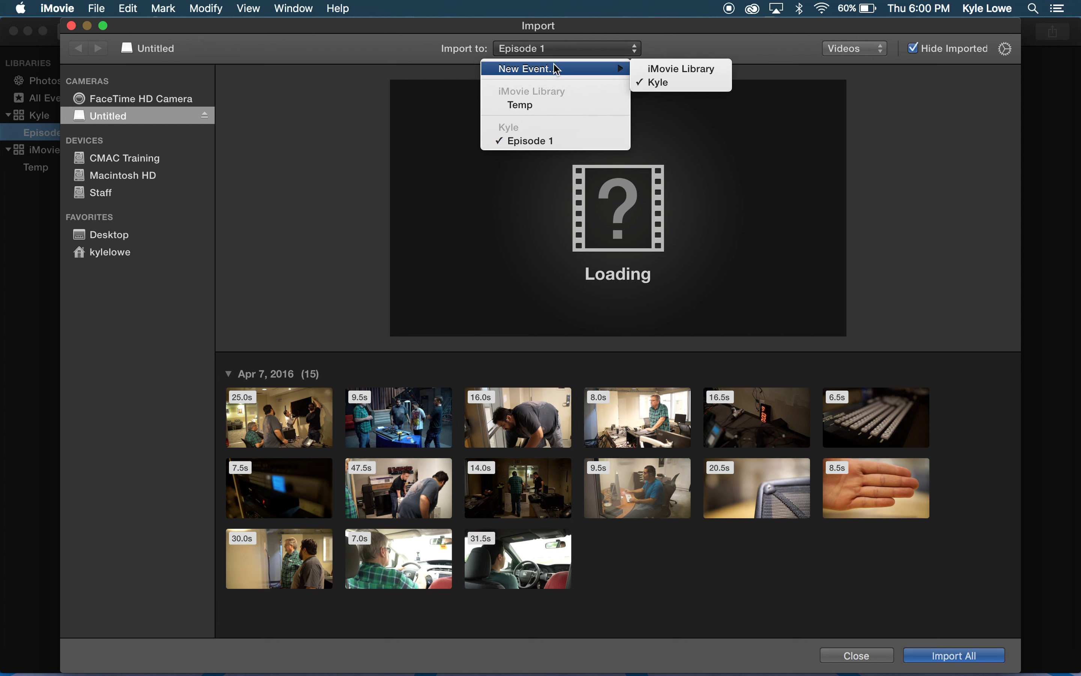
left_click(549, 141)
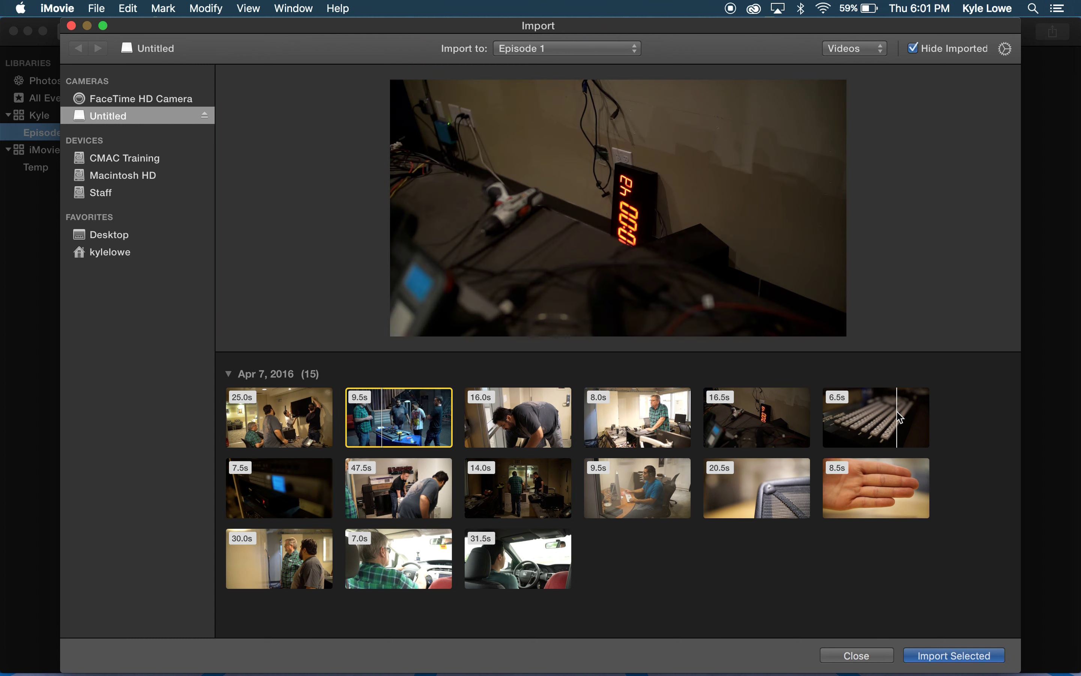
left_click(898, 413, "shift")
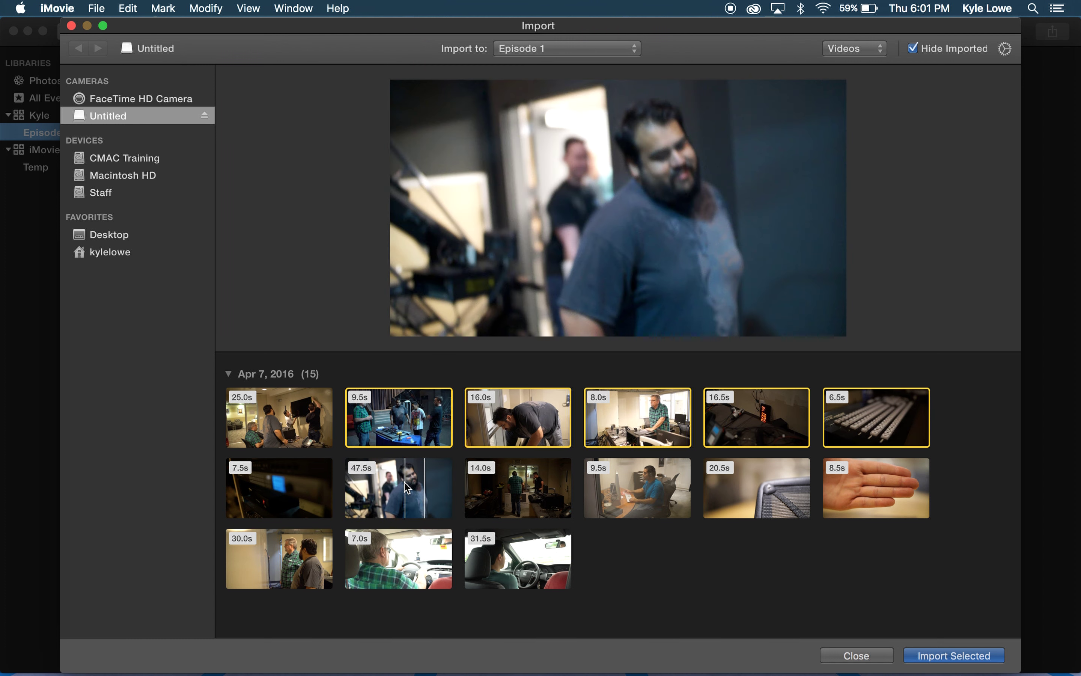
left_click(605, 589)
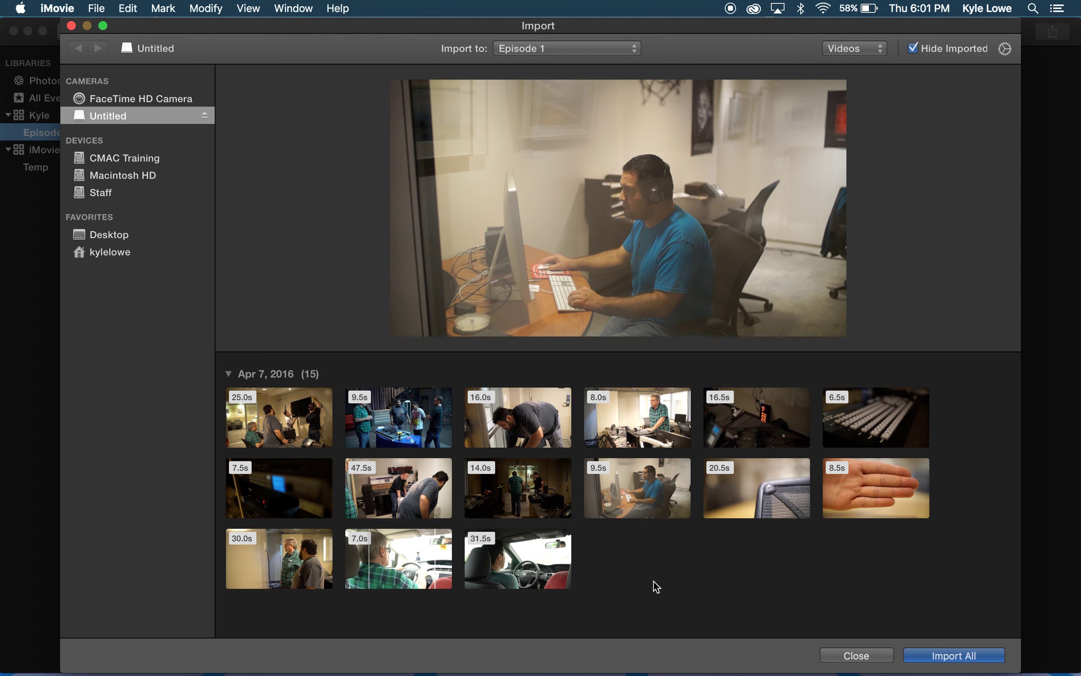
- Import all the card's clips into the Episode 1 event
left_click(936, 655)
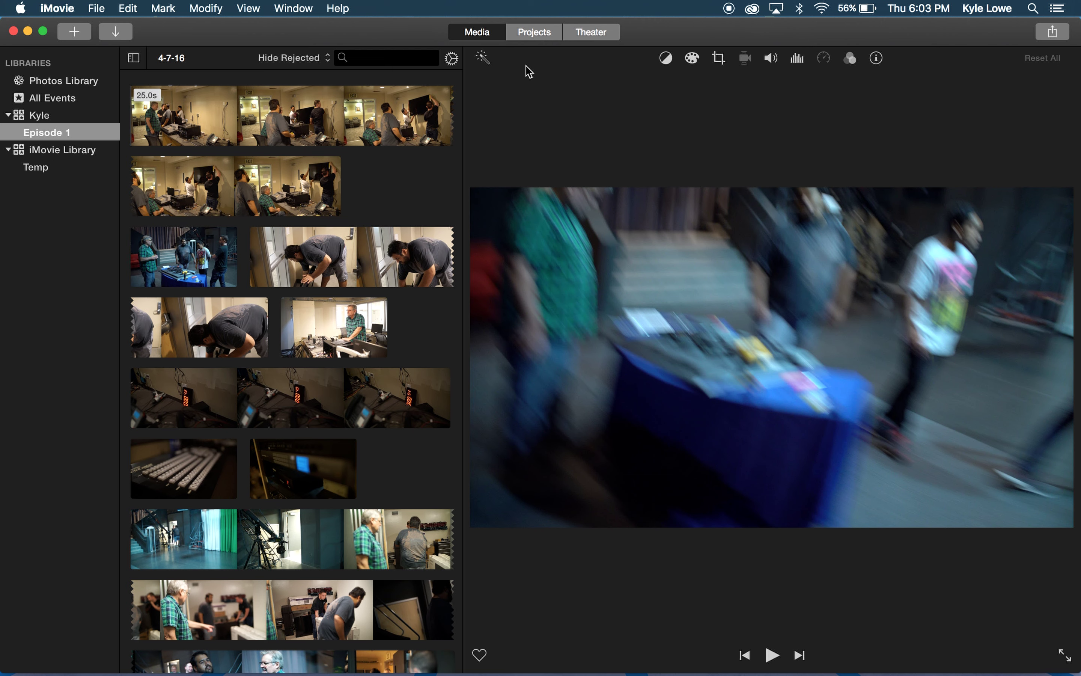
- Create a No Theme movie project named 'Studio Install' and open it
left_click(534, 32)
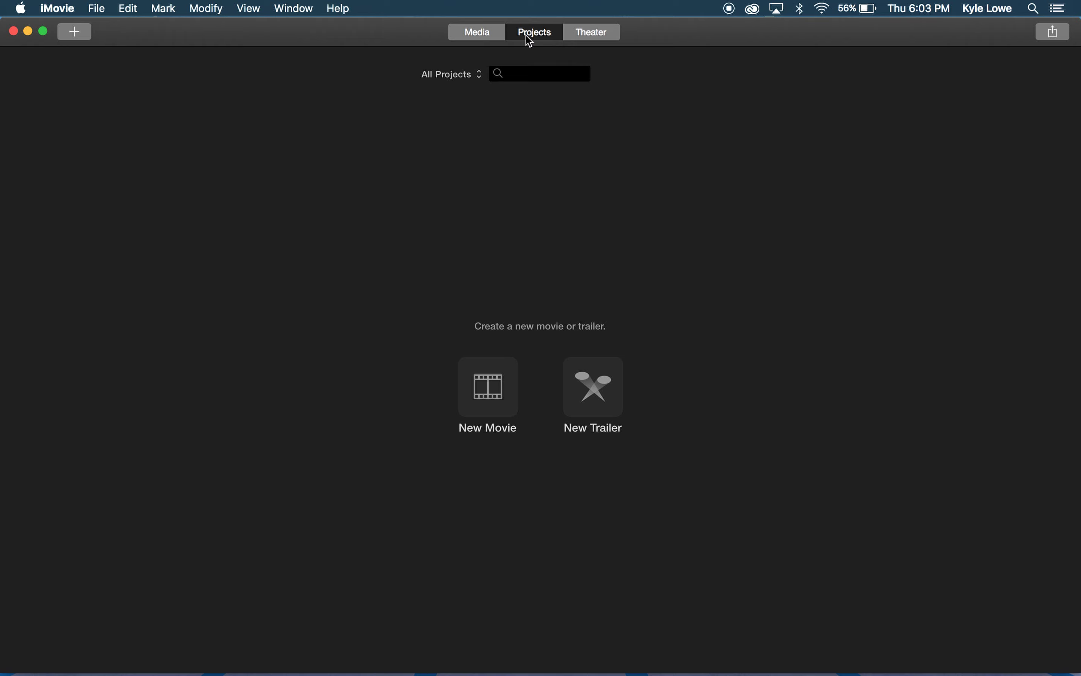
left_click(491, 382)
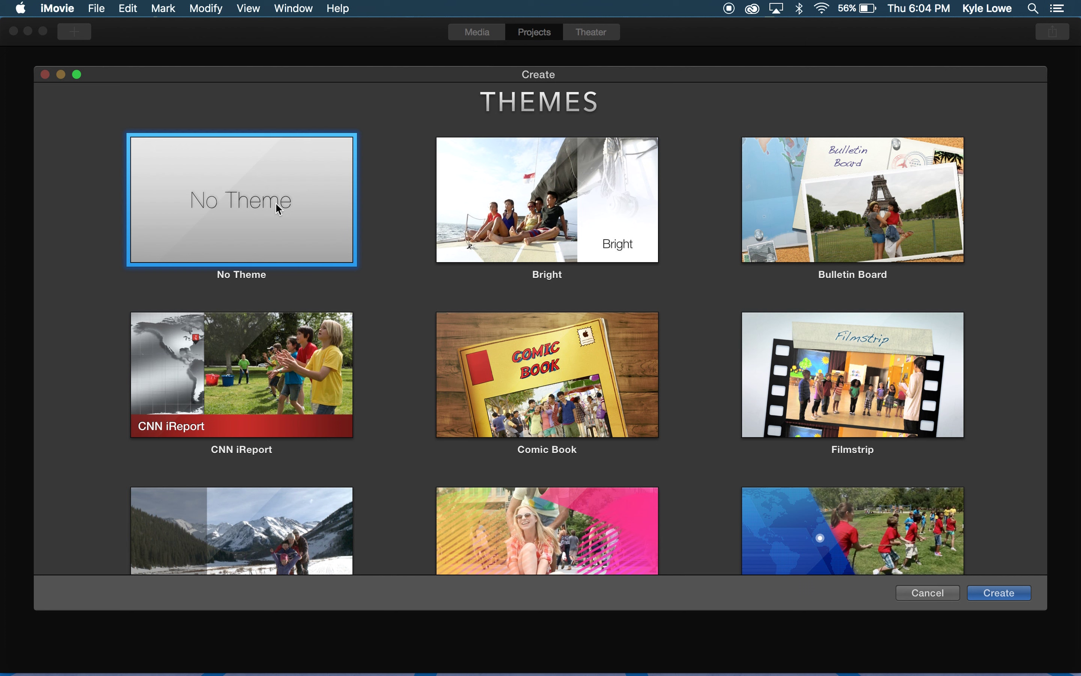
left_click(1000, 594)
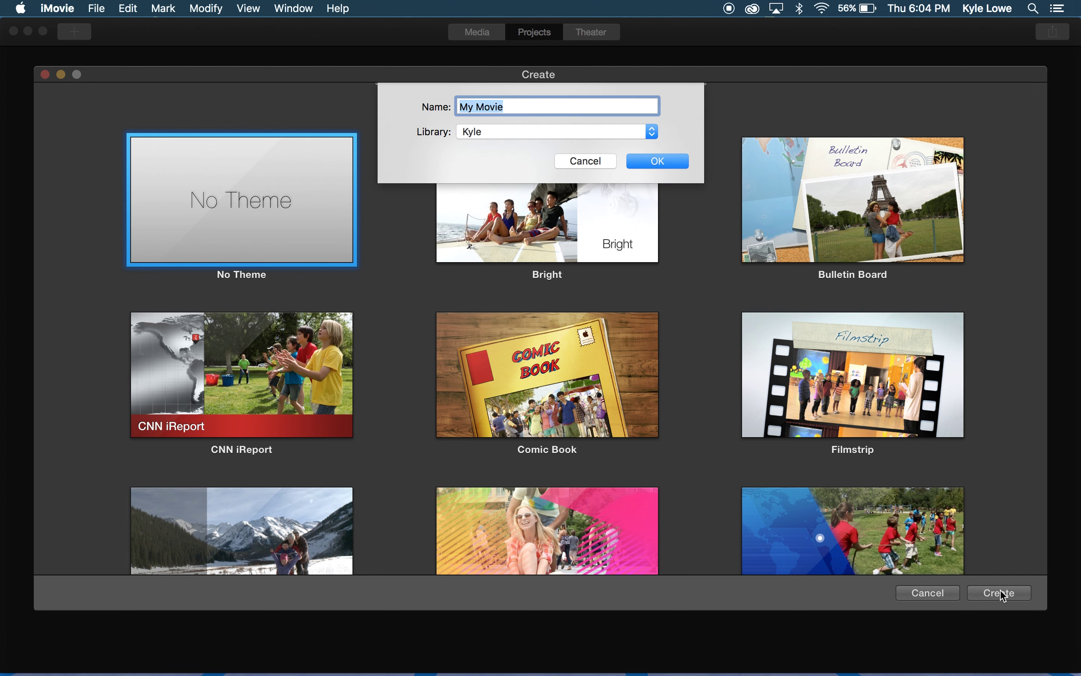
type("Studio Is")
key("BackSpace")
type("nstall")
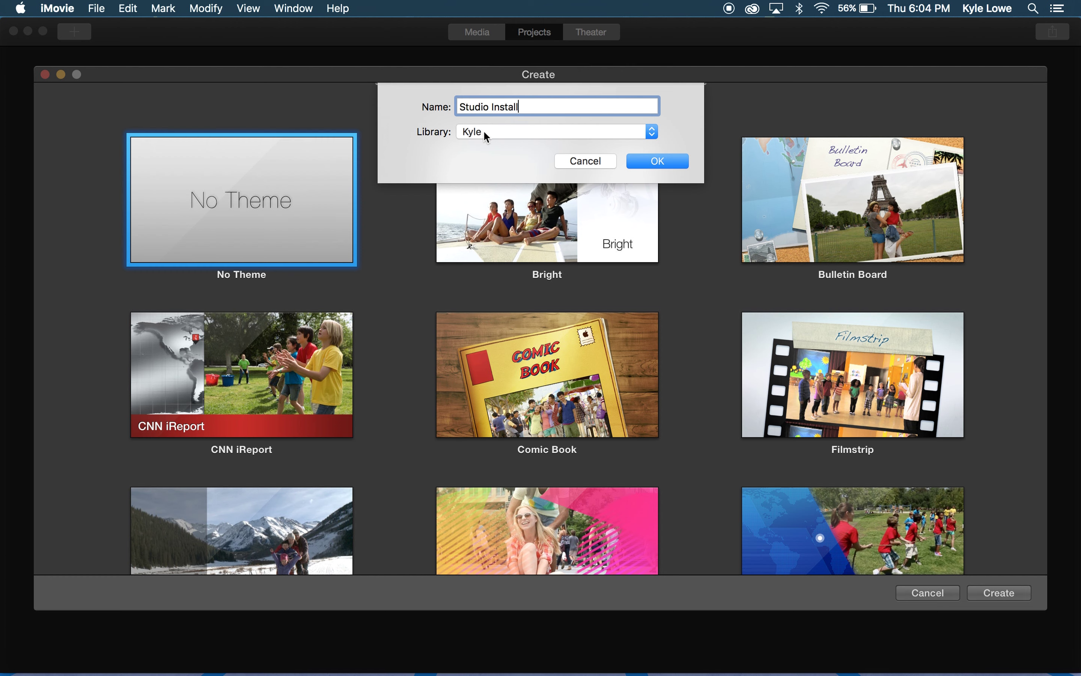
left_click(663, 162)
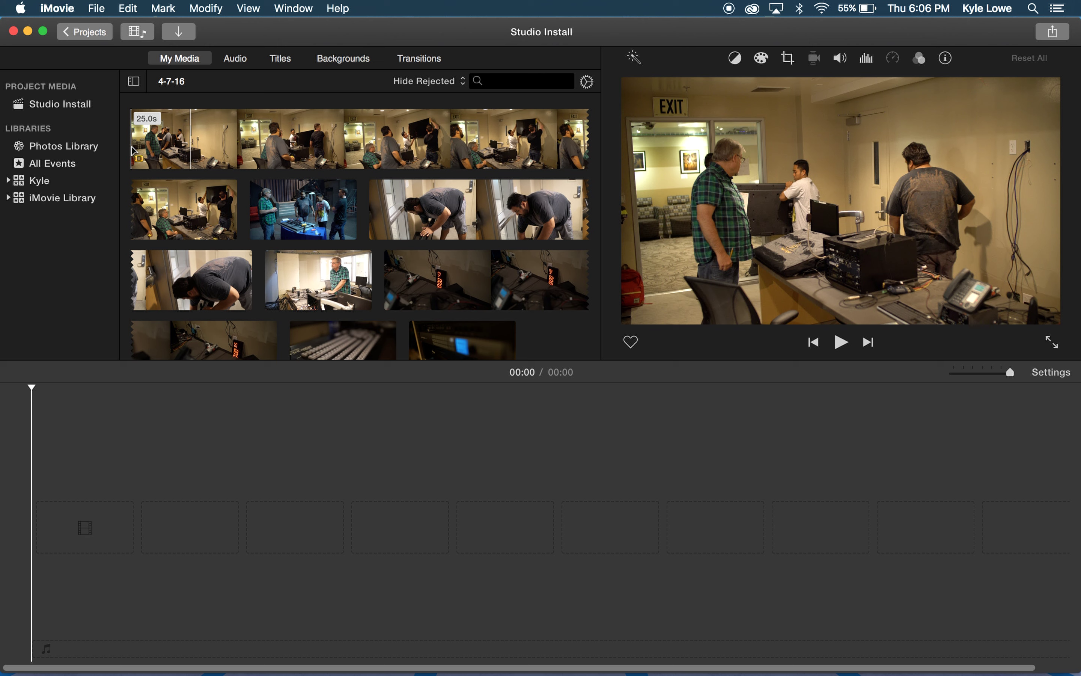
- Append trimmed portions of the office clip and a 9.5-second stage clip to the timeline
left_click_drag(142, 152, 210, 235)
left_click(209, 231)
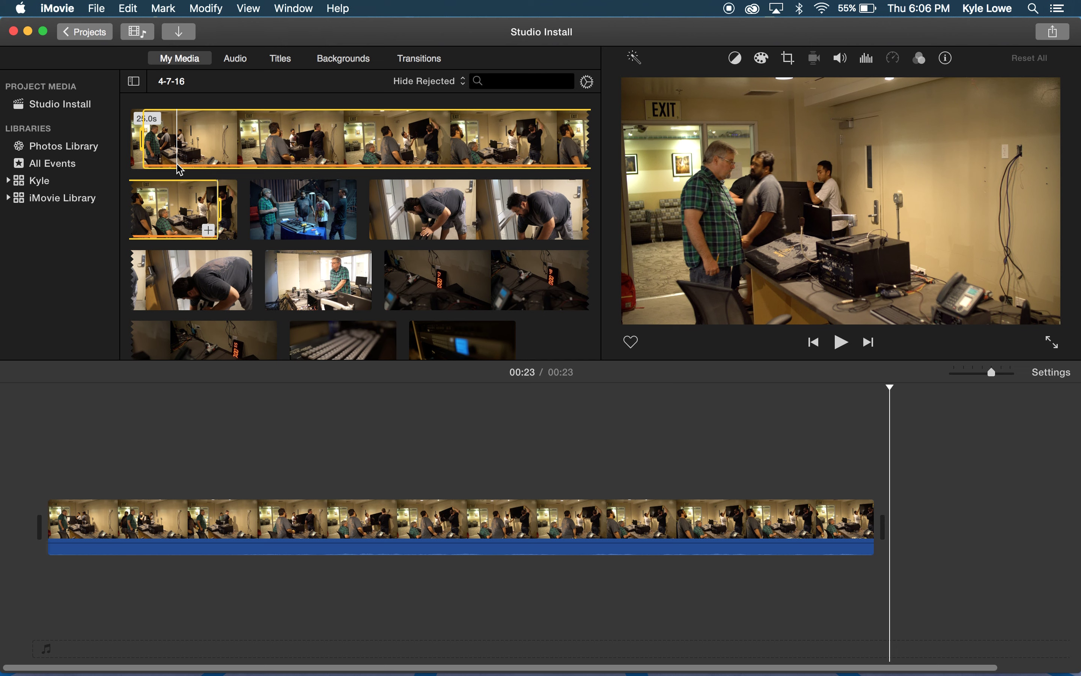
left_click_drag(258, 210, 352, 210)
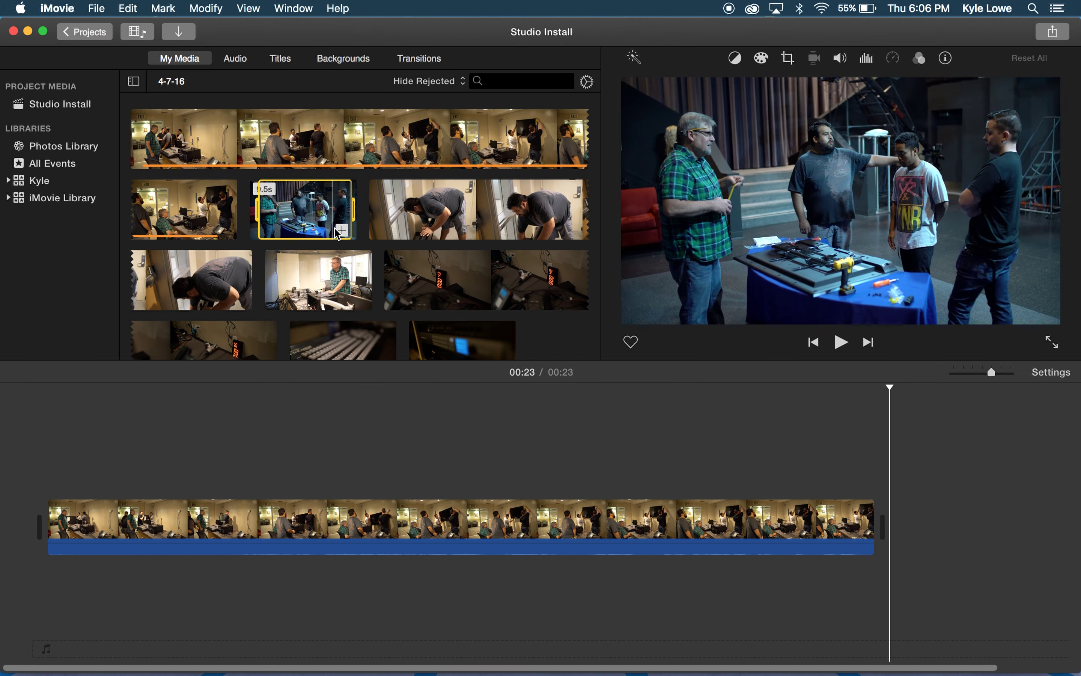
left_click(341, 230)
left_click(234, 58)
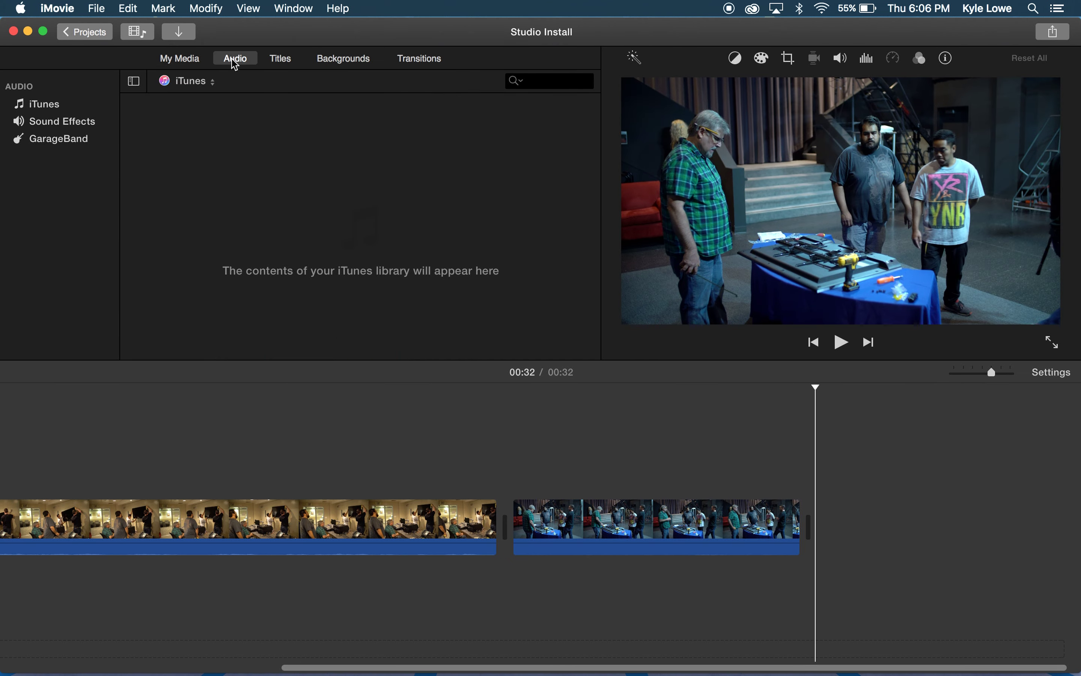
left_click(280, 58)
left_click(179, 58)
scroll(324, 211, "up", 2)
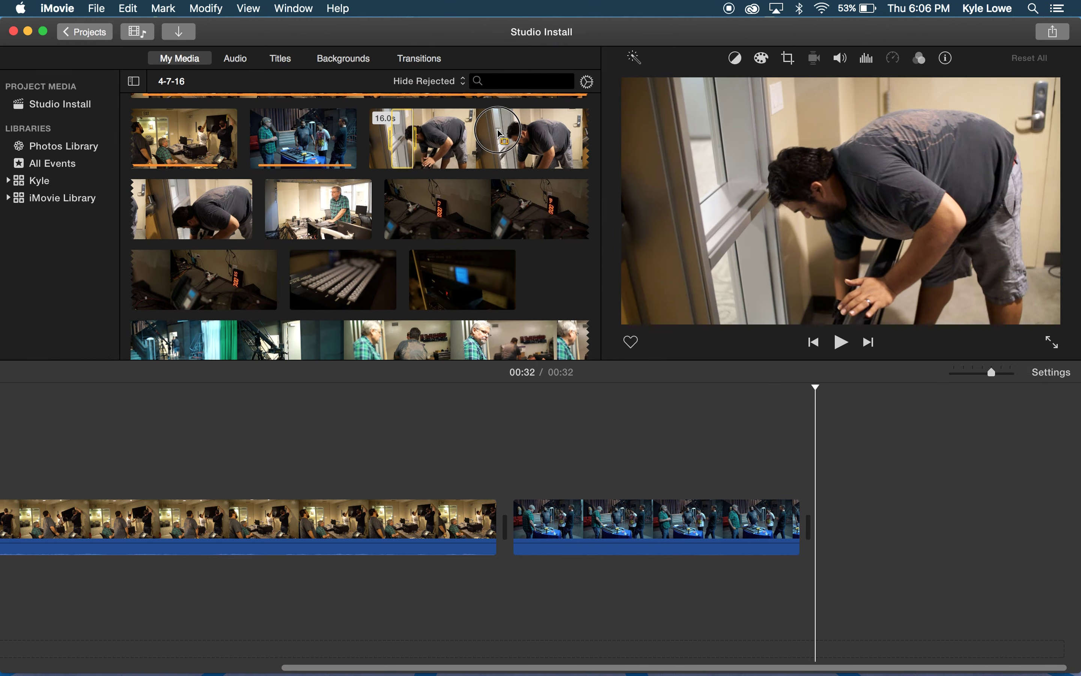
- Append bending-man, office desk and 16.5-second equipment clip portions, then zoom the timeline to fit
left_click_drag(393, 138, 358, 210)
left_click(234, 230)
left_click(346, 230)
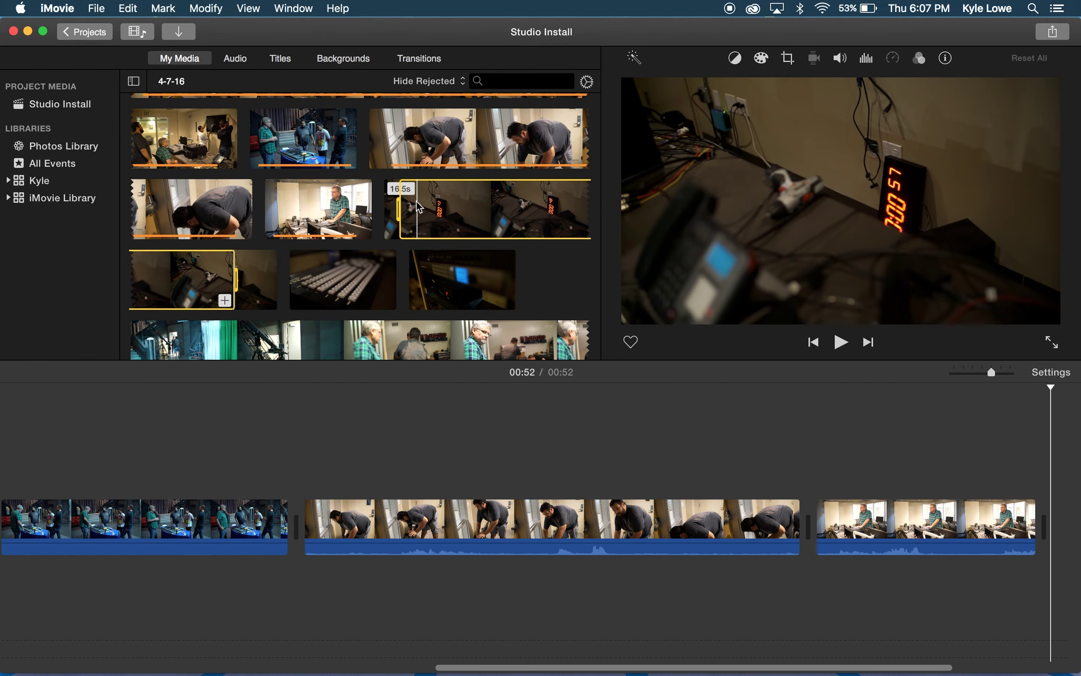
left_click_drag(410, 209, 938, 523)
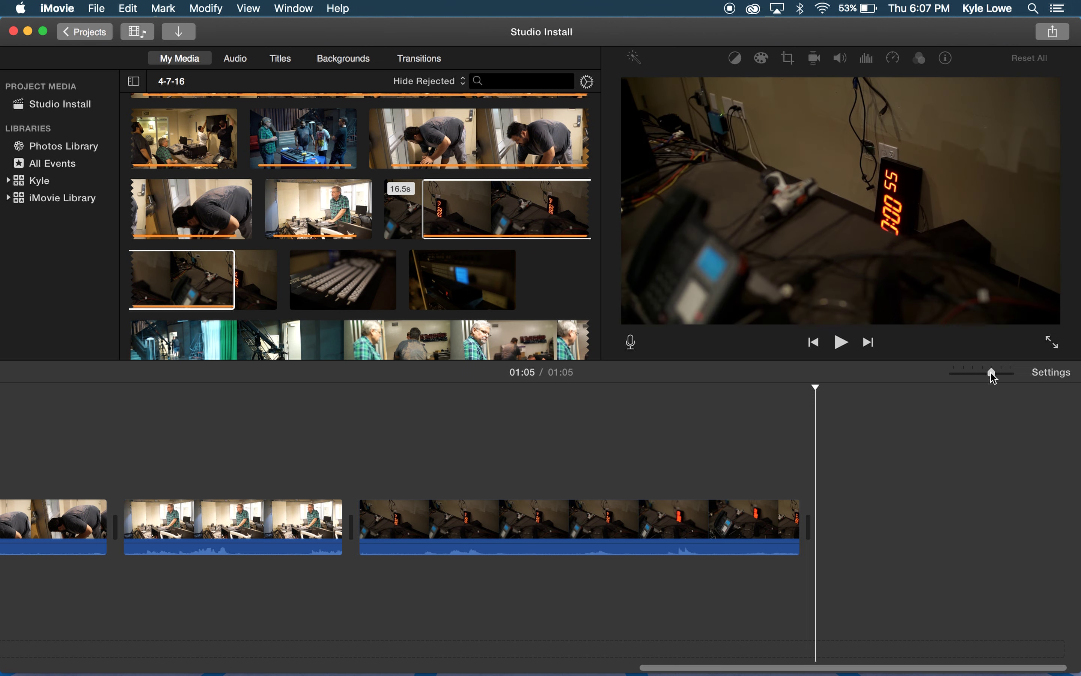
left_click(989, 375)
left_click_drag(989, 375, 972, 377)
left_click(185, 460)
left_click(127, 534)
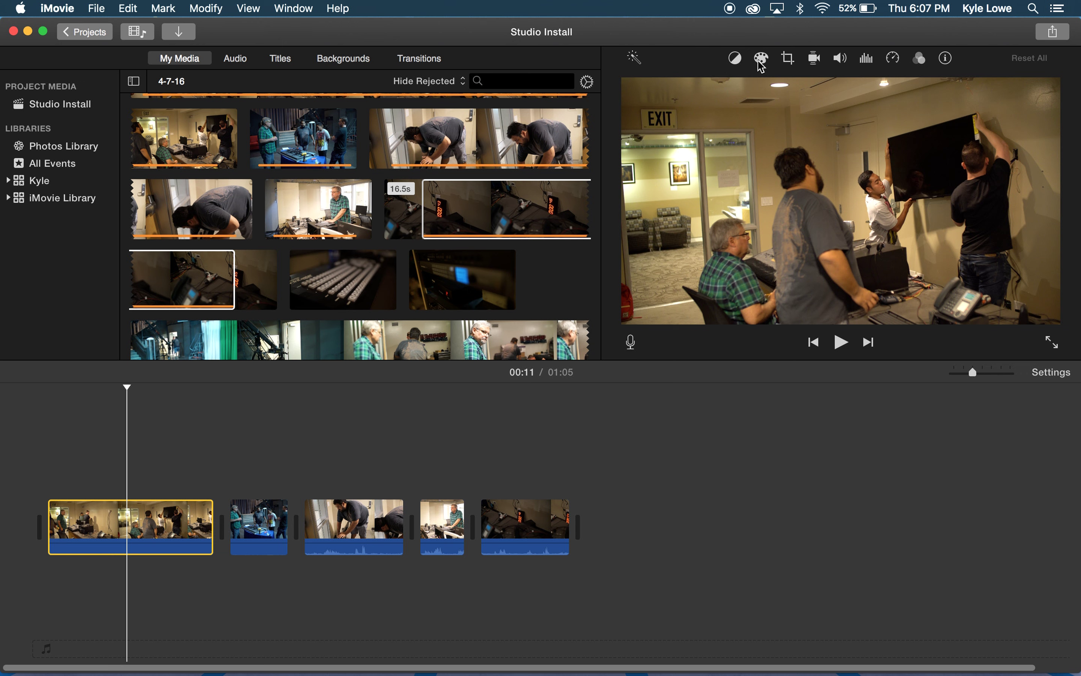
scroll(357, 210, "down", 2)
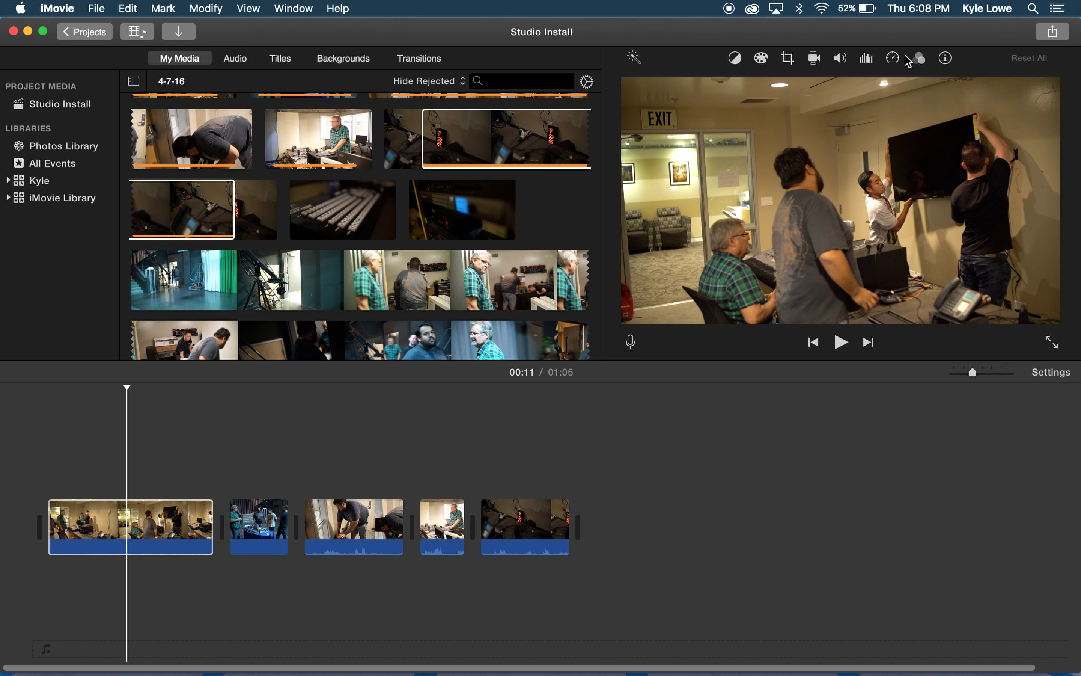
left_click(280, 59)
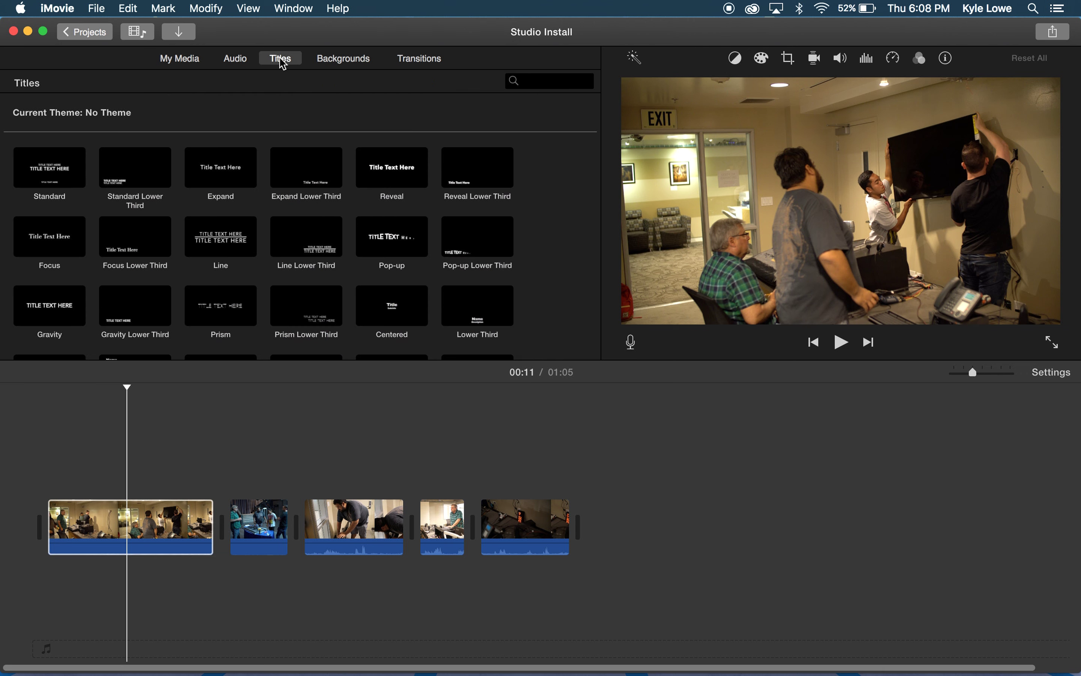
left_click(416, 61)
key("super+1")
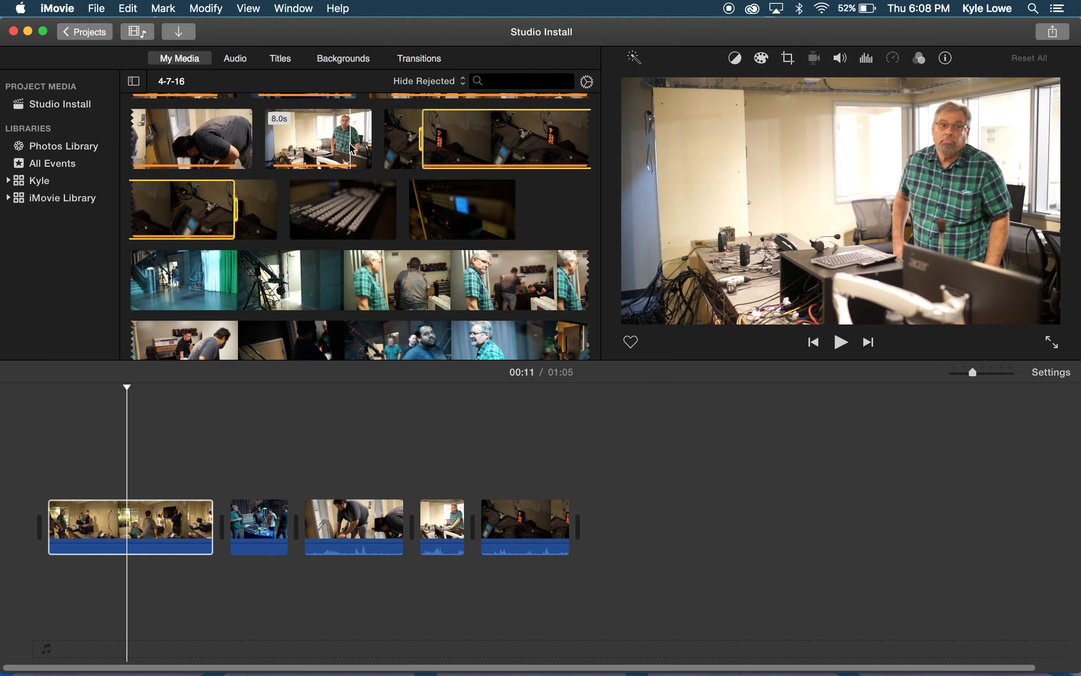
- Start a File export and retitle the movie 'Studio Install Final'
left_click(1055, 32)
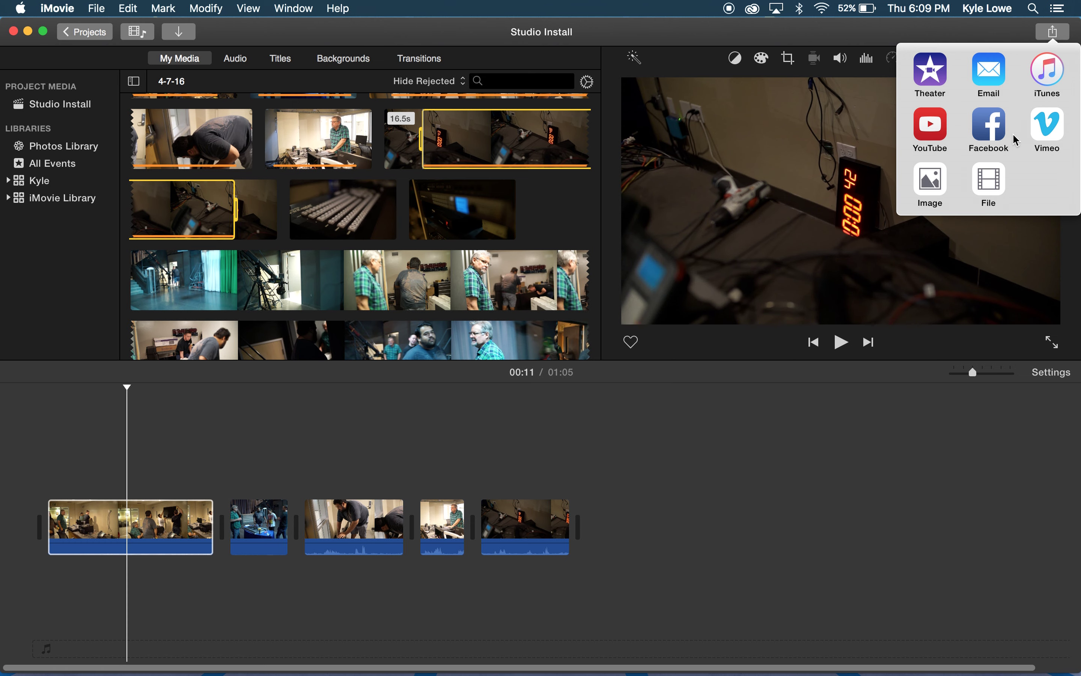
left_click(990, 185)
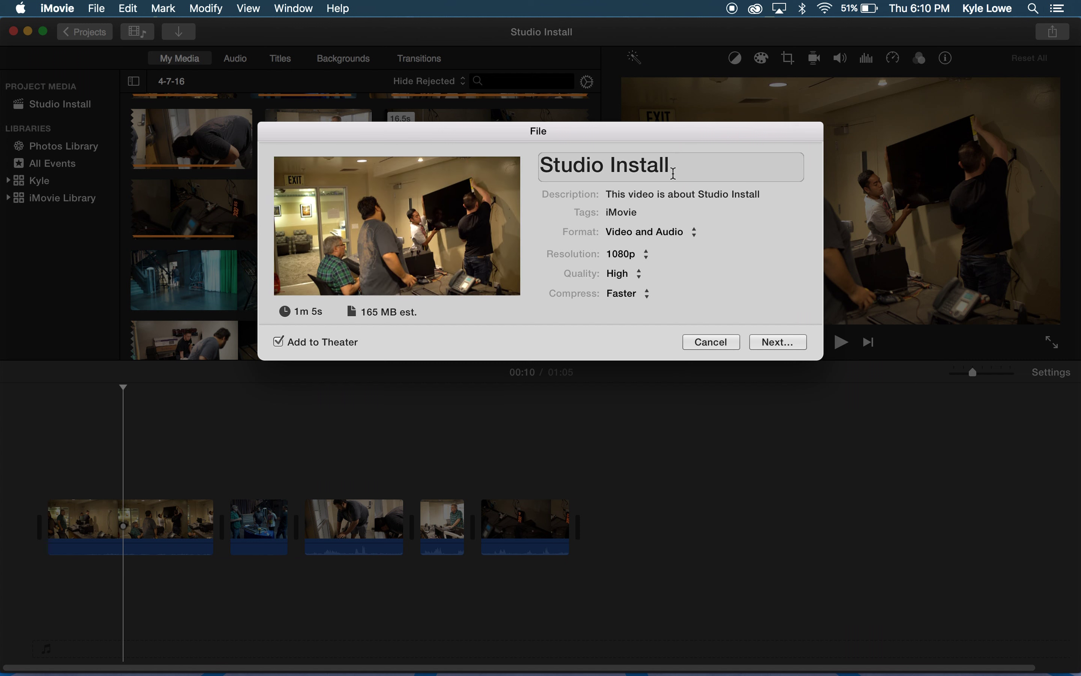
left_click(671, 171)
type("Final")
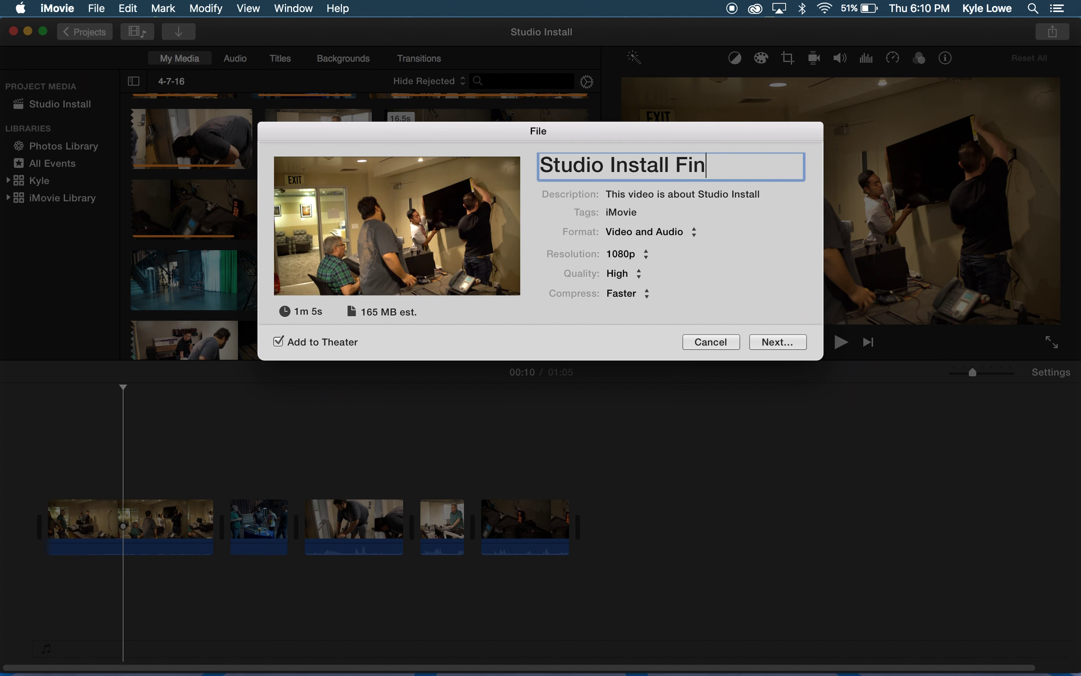
left_click(687, 201)
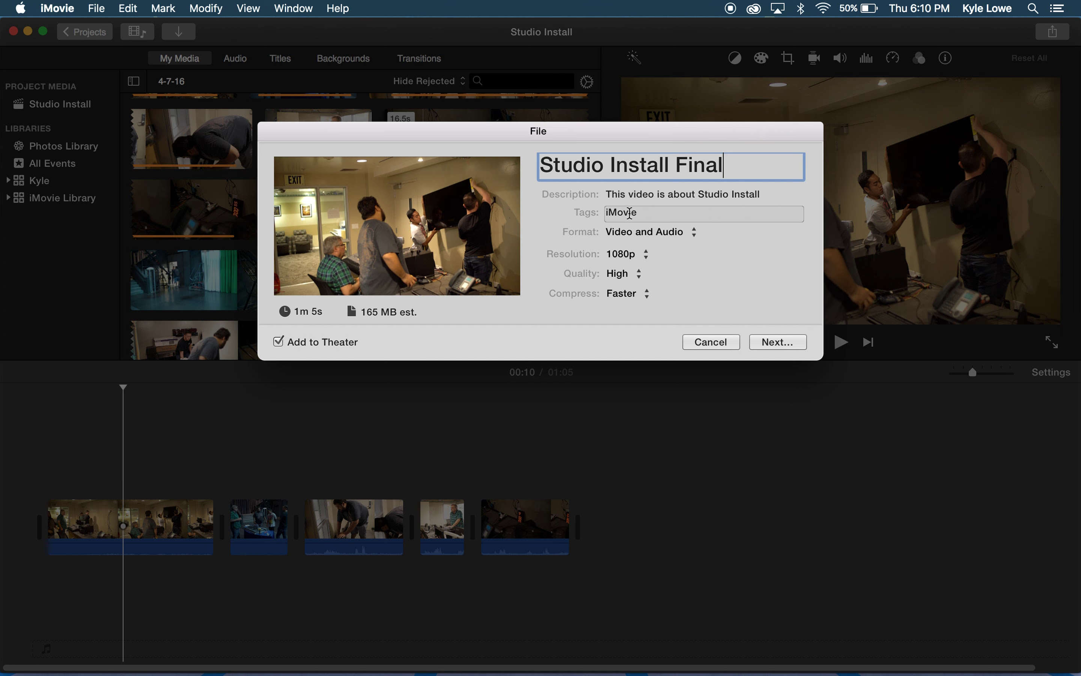
- Set compression to Better Quality and turn off Add to Theater
left_click(623, 293)
left_click(627, 313)
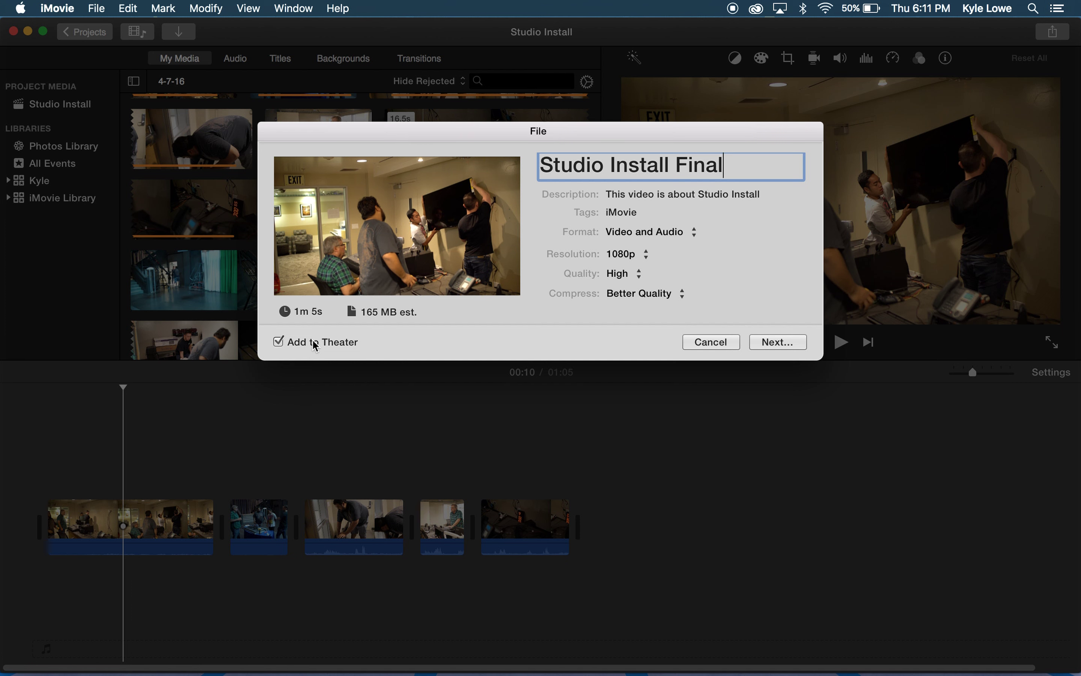
left_click(278, 343)
- Save Studio Install Final.mp4 into a new export folder named with the user's first name
left_click(770, 342)
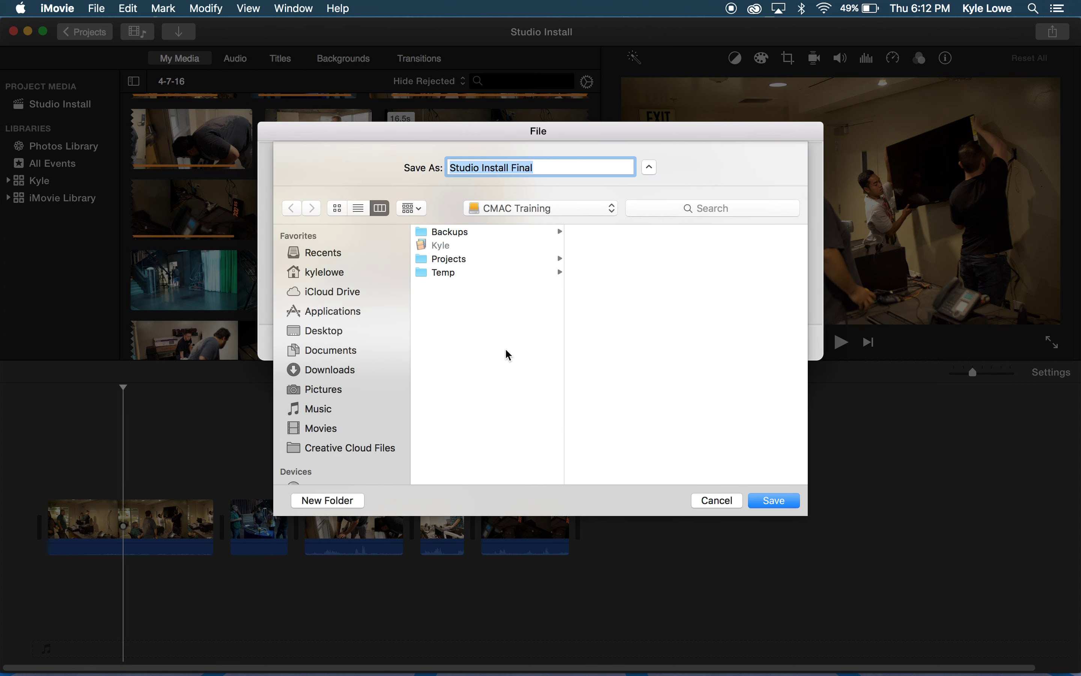
left_click(327, 500)
type("Kyle Export")
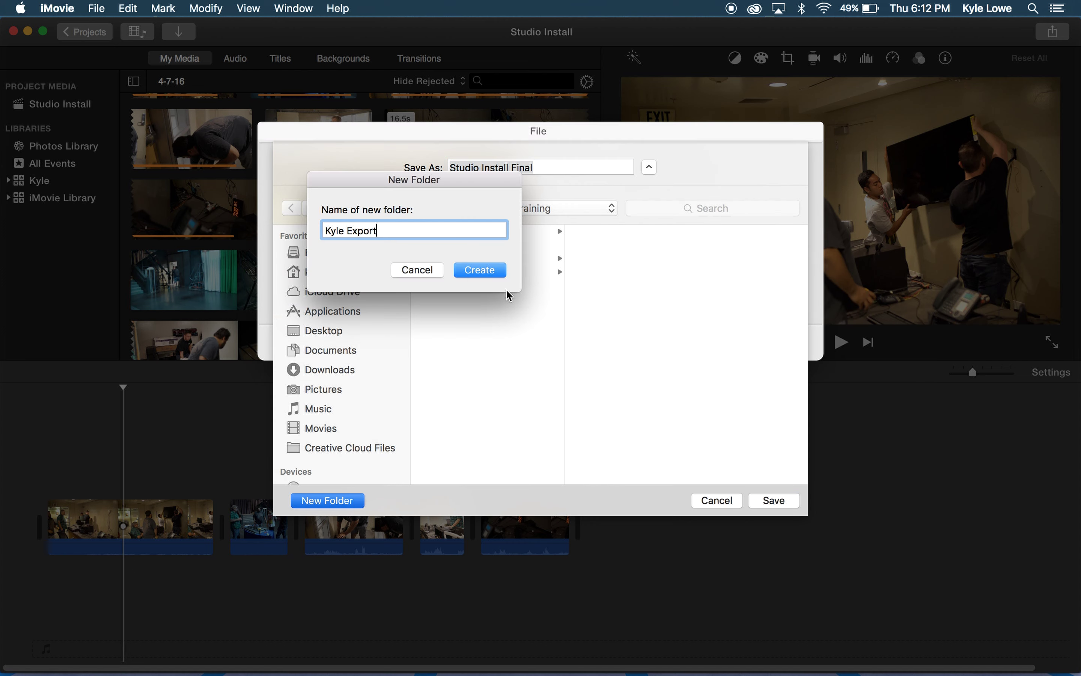
left_click(485, 270)
left_click(773, 500)
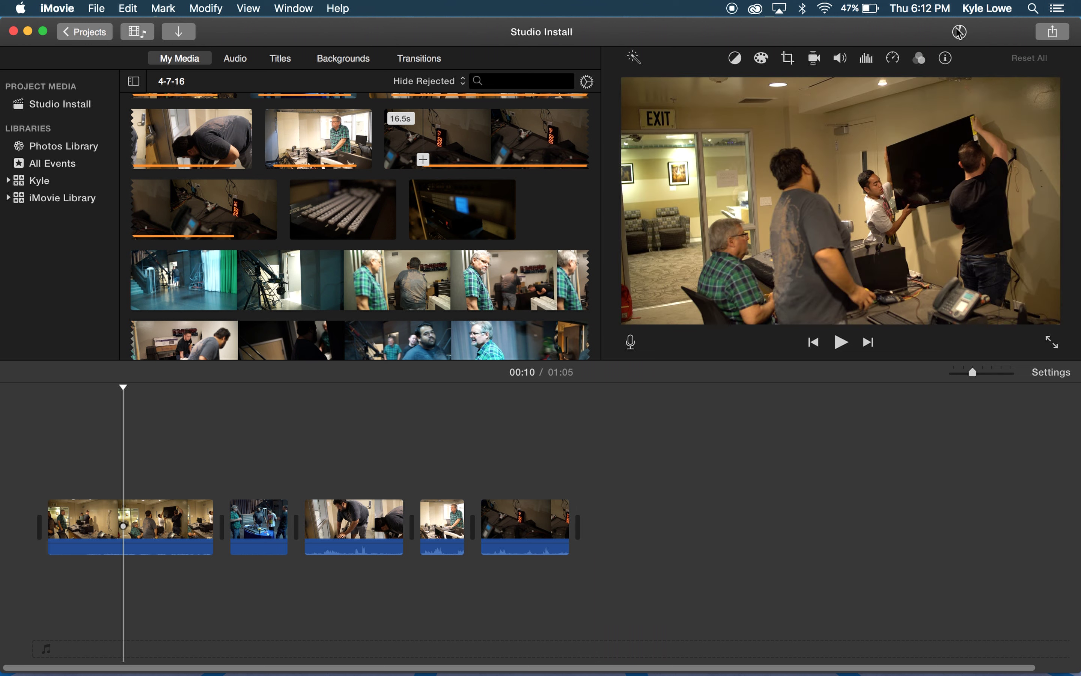
left_click(957, 30)
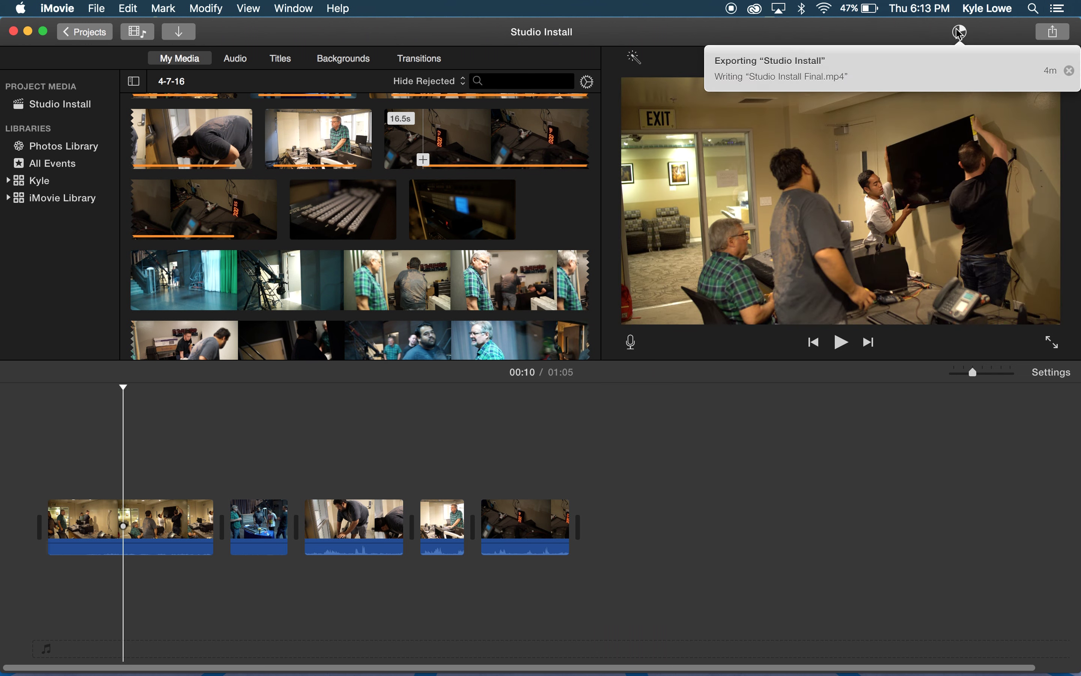